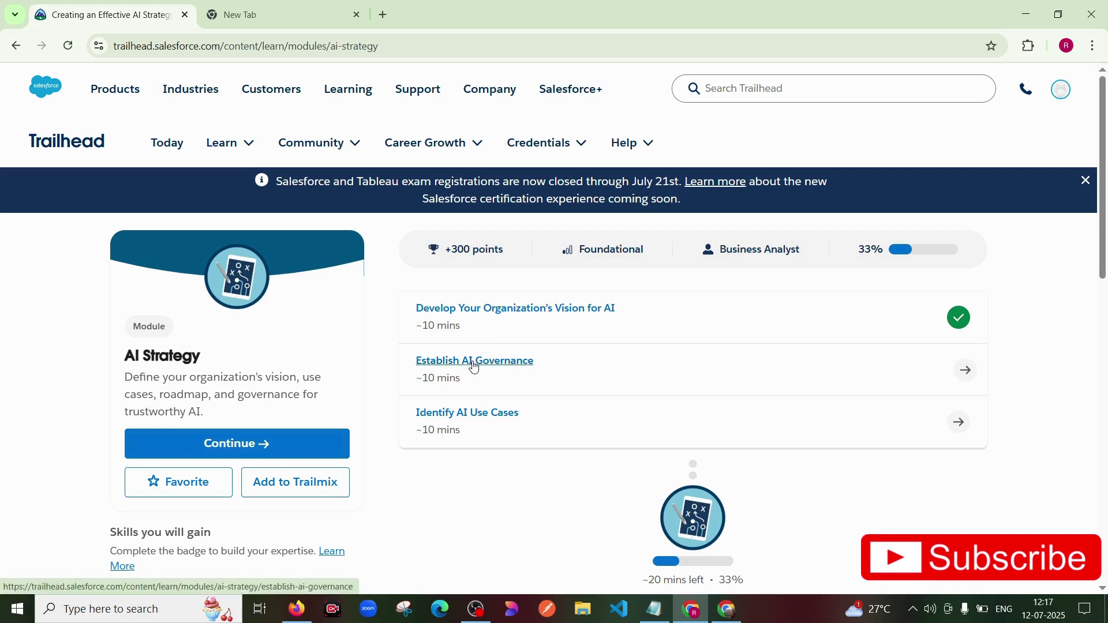
# Go to the 'Establish AI Governance' unit from the AI Strategy module page
pyautogui.click(485, 370)
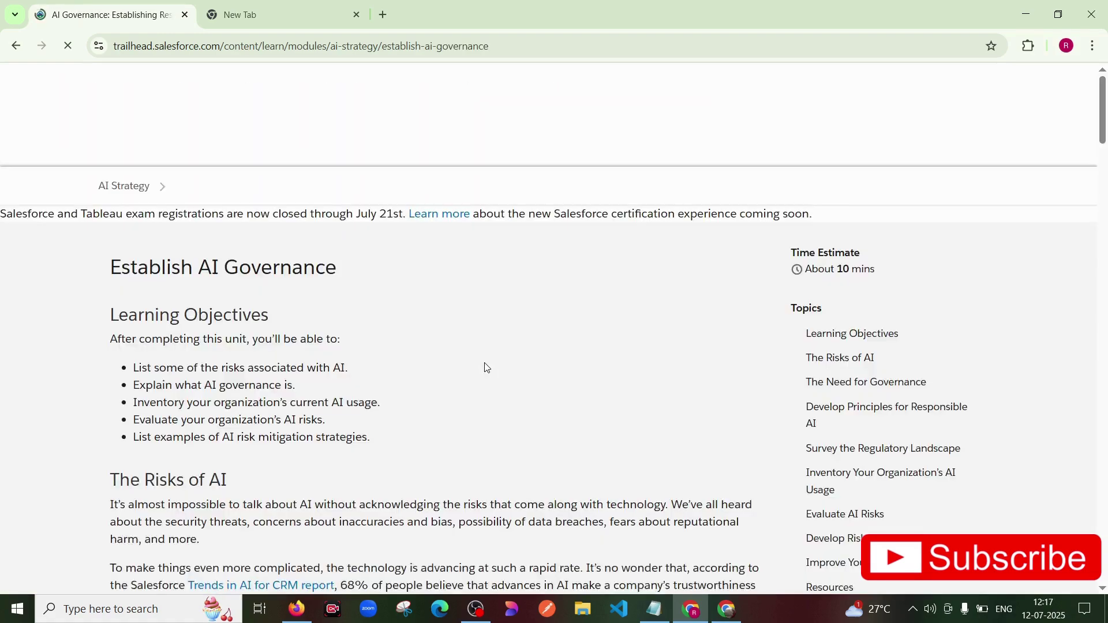
pyautogui.scroll(-4, 508, 414)
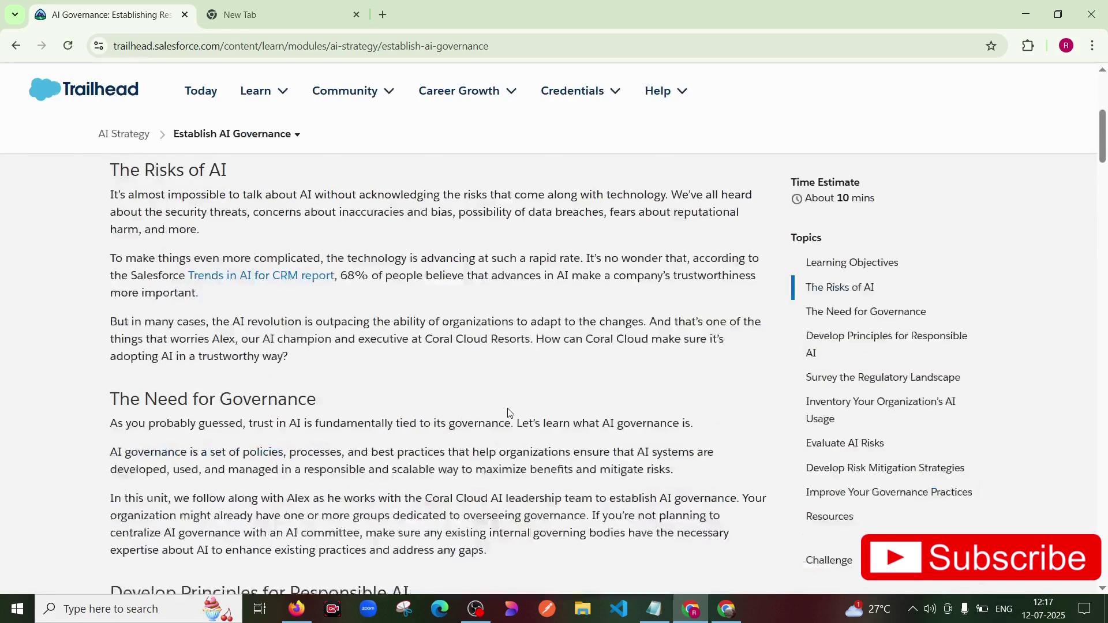
pyautogui.scroll(-2, 507, 414)
pyautogui.scroll(-2, 509, 413)
pyautogui.scroll(-3, 508, 413)
pyautogui.scroll(-3, 508, 412)
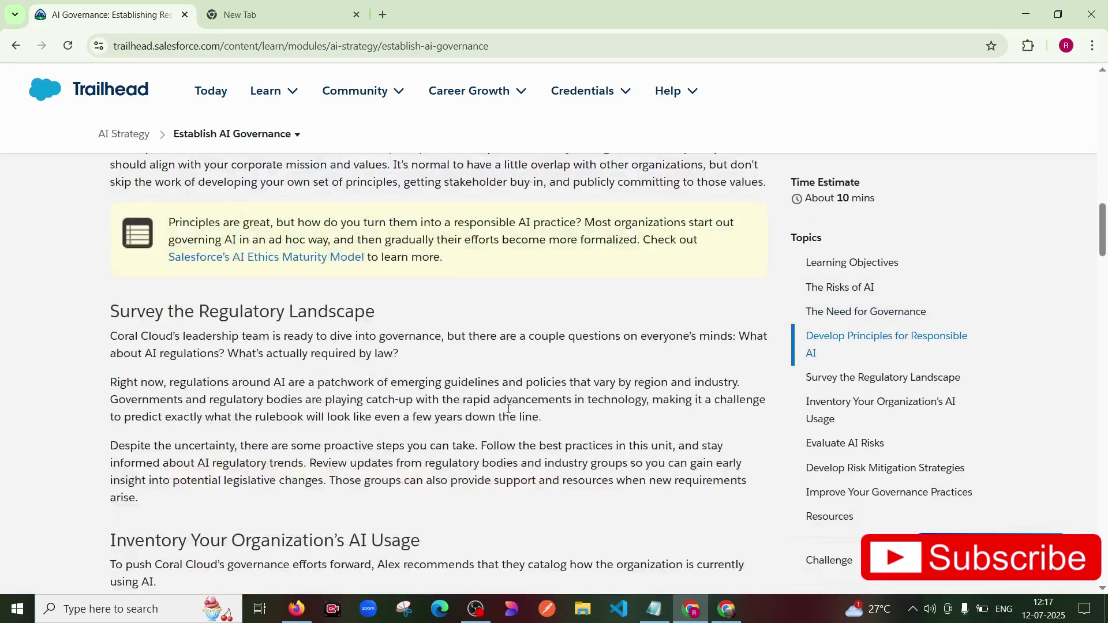
pyautogui.scroll(-3, 509, 412)
pyautogui.scroll(-3, 509, 413)
pyautogui.scroll(-3, 638, 541)
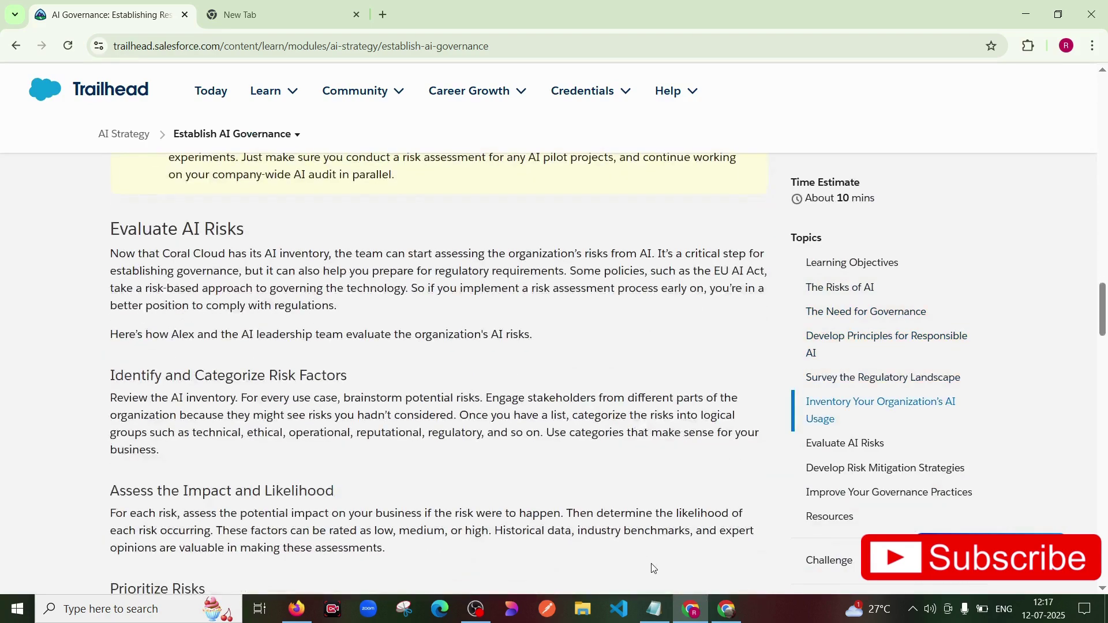
pyautogui.scroll(-2, 652, 569)
pyautogui.scroll(-4, 653, 568)
pyautogui.scroll(-2, 653, 568)
pyautogui.scroll(-3, 652, 569)
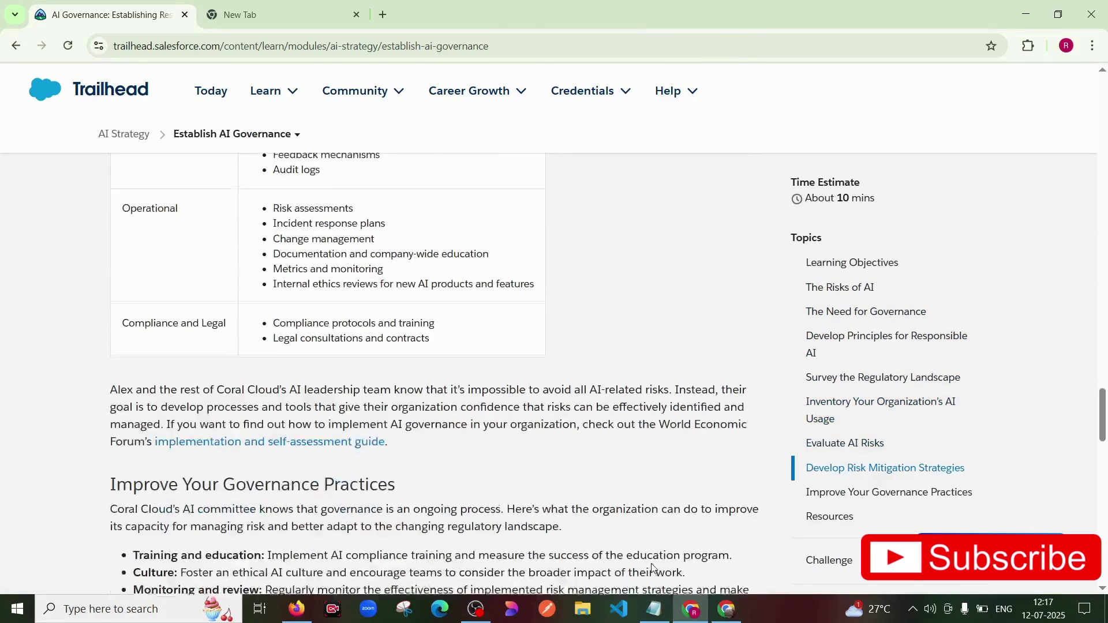
pyautogui.scroll(-3, 652, 569)
pyautogui.scroll(-3, 652, 569)
pyautogui.scroll(-2, 652, 569)
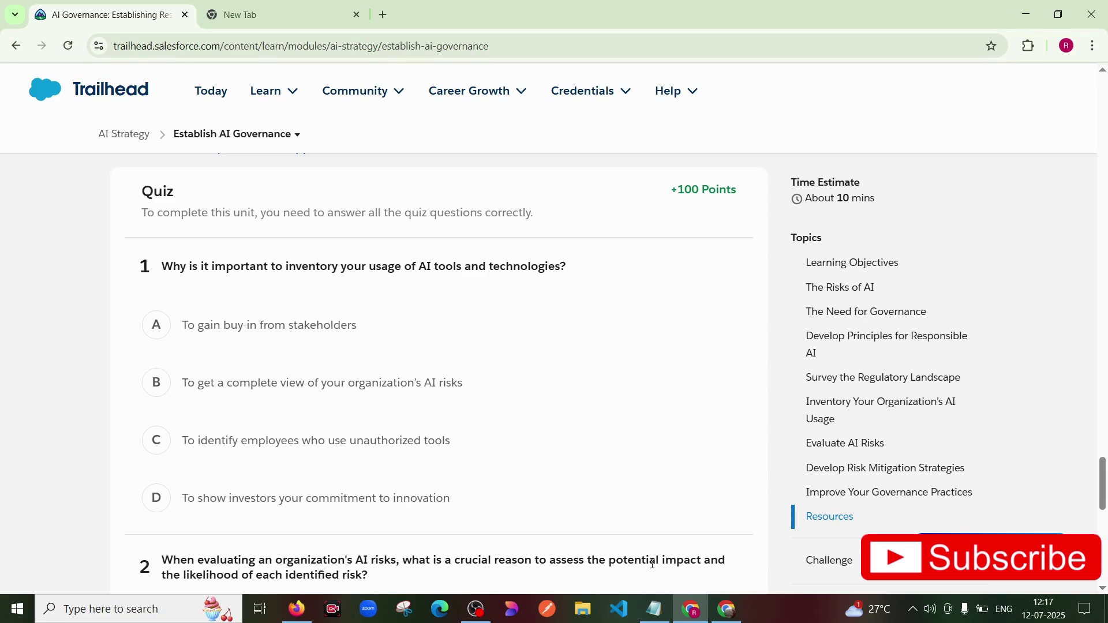
pyautogui.scroll(-1, 652, 564)
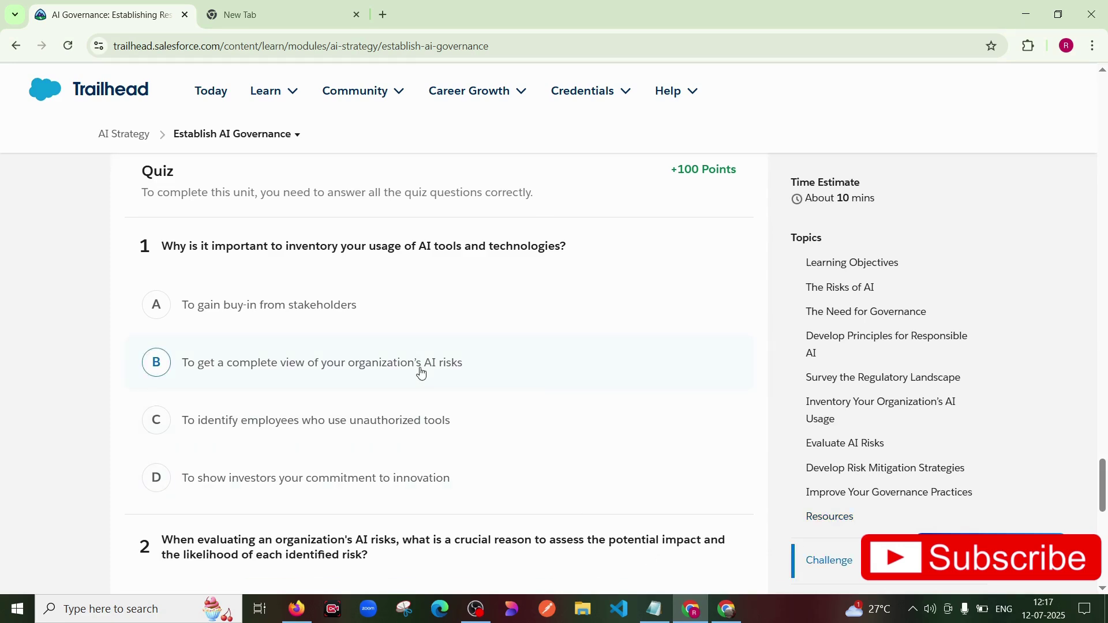
# Answer question 1 with stakeholder buy-in and question 2 with effectively prioritizing risks, then submit
pyautogui.click(304, 302)
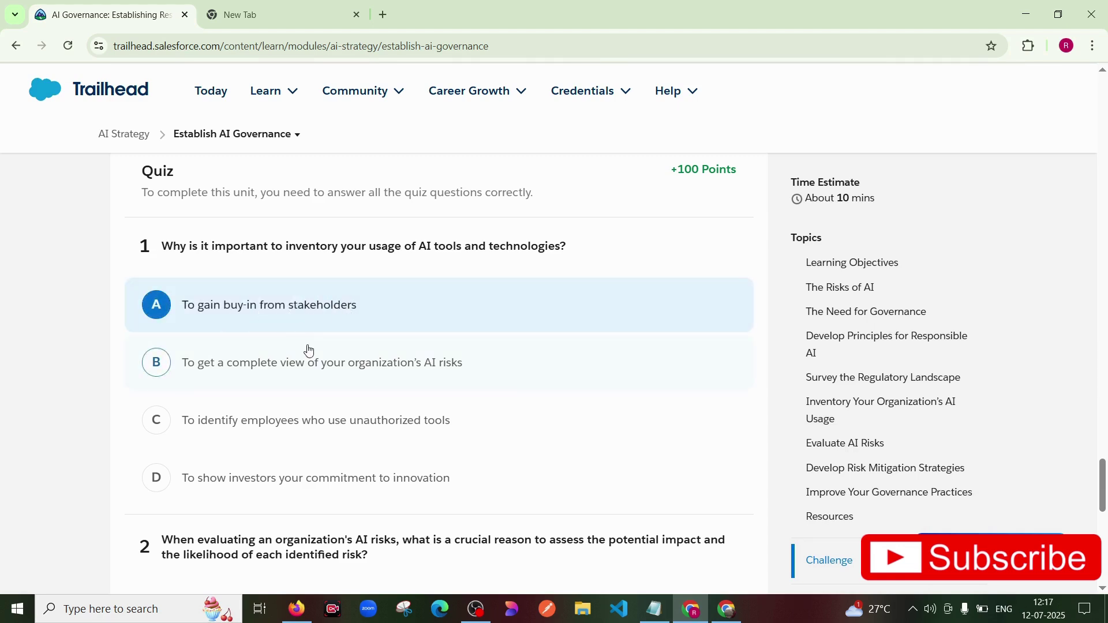
pyautogui.scroll(-2, 307, 351)
pyautogui.scroll(-1, 307, 352)
pyautogui.click(258, 469)
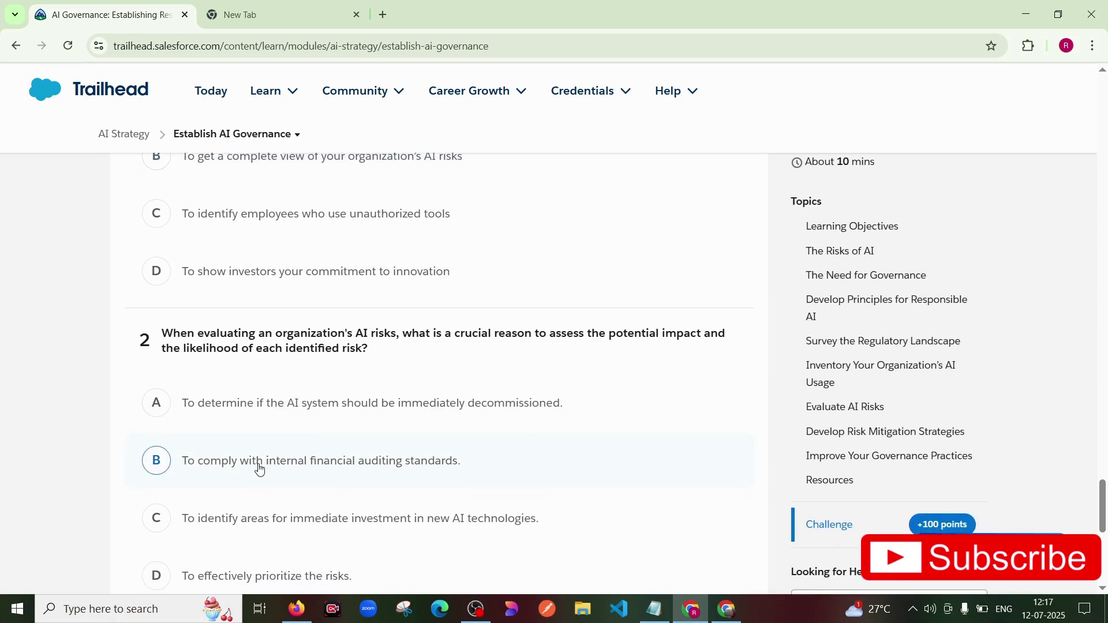
pyautogui.scroll(-2, 258, 468)
pyautogui.click(258, 468)
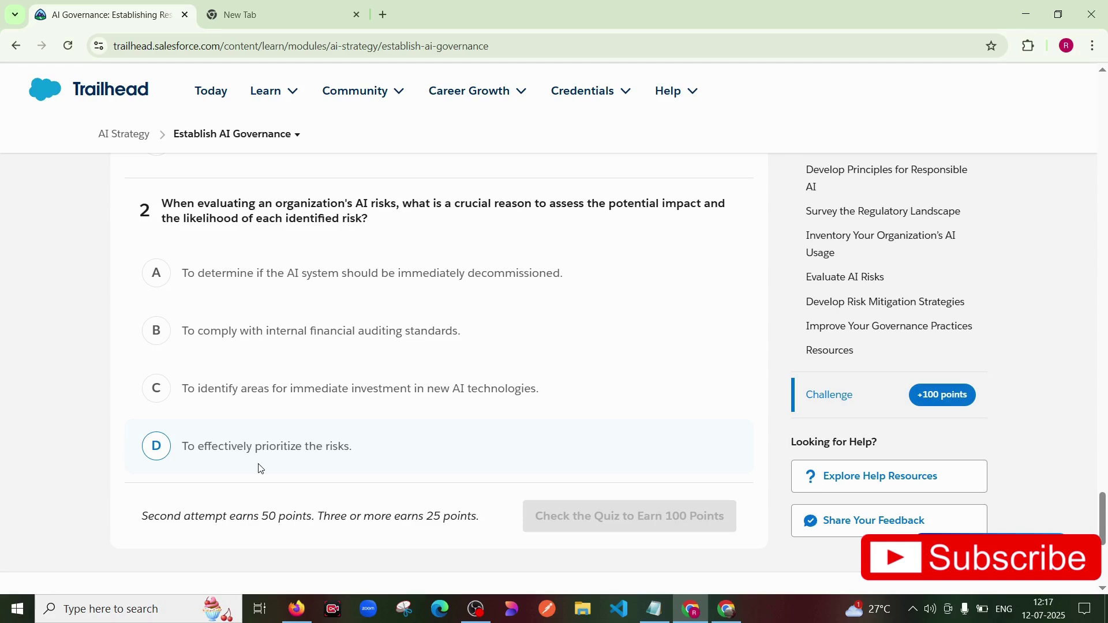
pyautogui.click(221, 450)
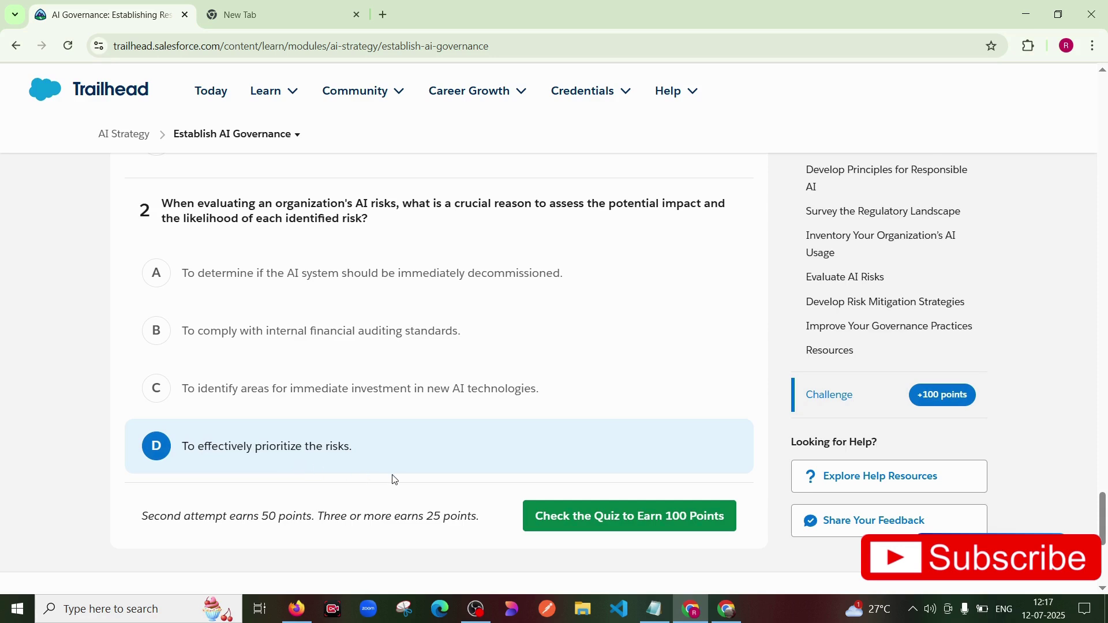
pyautogui.click(545, 514)
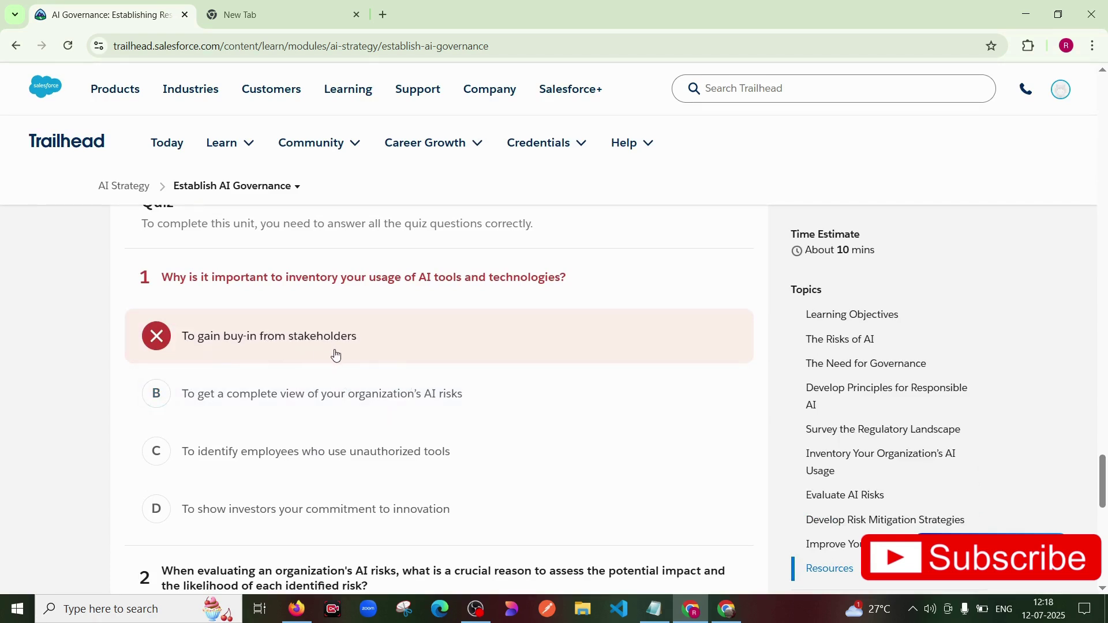
# Change question 1 to getting a complete view of AI risks and resubmit the quiz
pyautogui.click(207, 391)
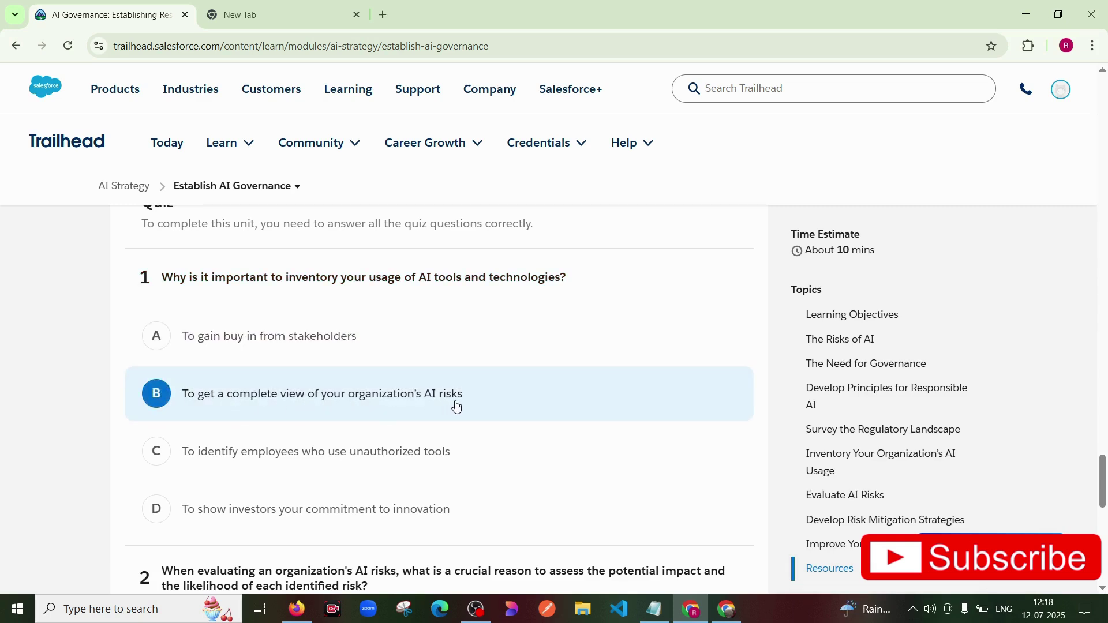
pyautogui.scroll(-2, 458, 408)
pyautogui.scroll(-1, 460, 408)
pyautogui.scroll(-3, 460, 407)
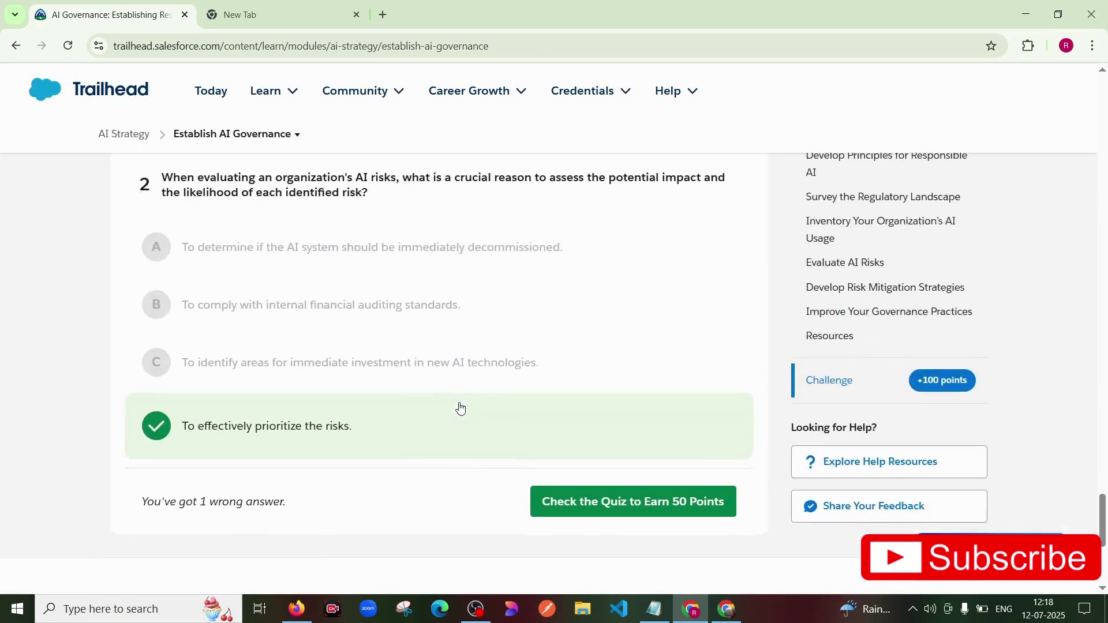
pyautogui.scroll(4, 460, 407)
pyautogui.scroll(-2, 458, 408)
pyautogui.scroll(-2, 458, 409)
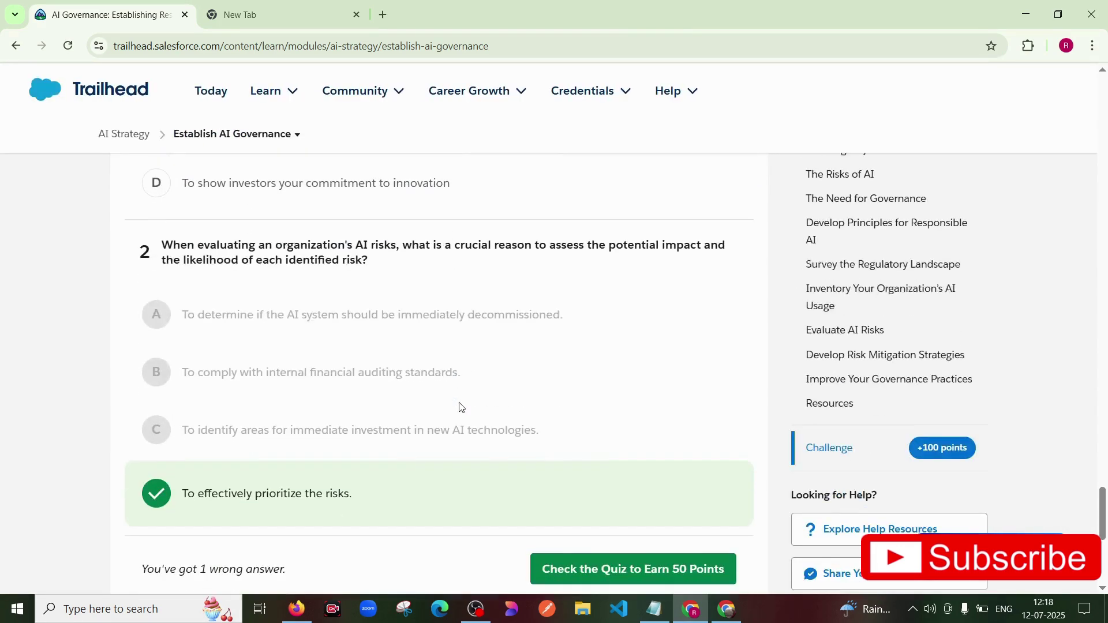
pyautogui.scroll(-1, 580, 478)
pyautogui.scroll(3, 602, 407)
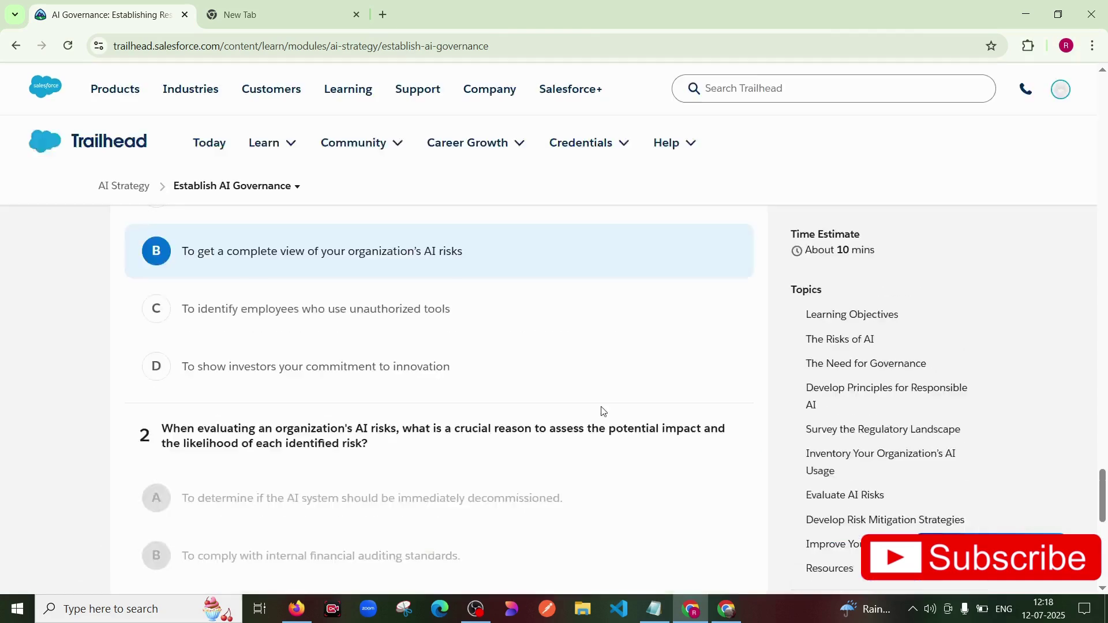
pyautogui.scroll(-2, 601, 404)
pyautogui.scroll(-2, 605, 414)
pyautogui.click(620, 447)
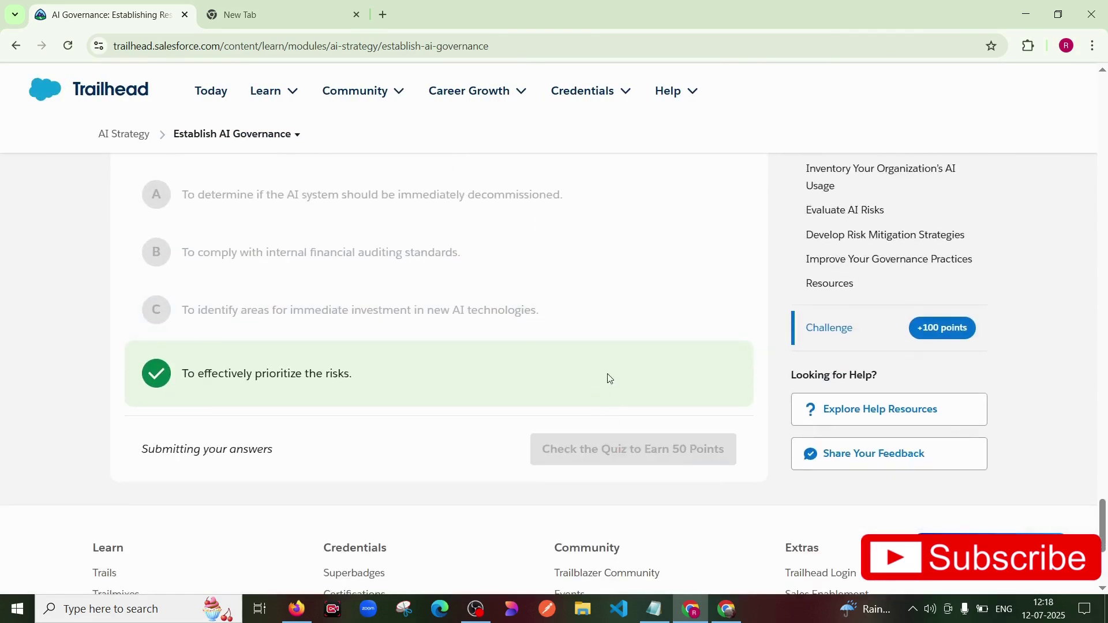